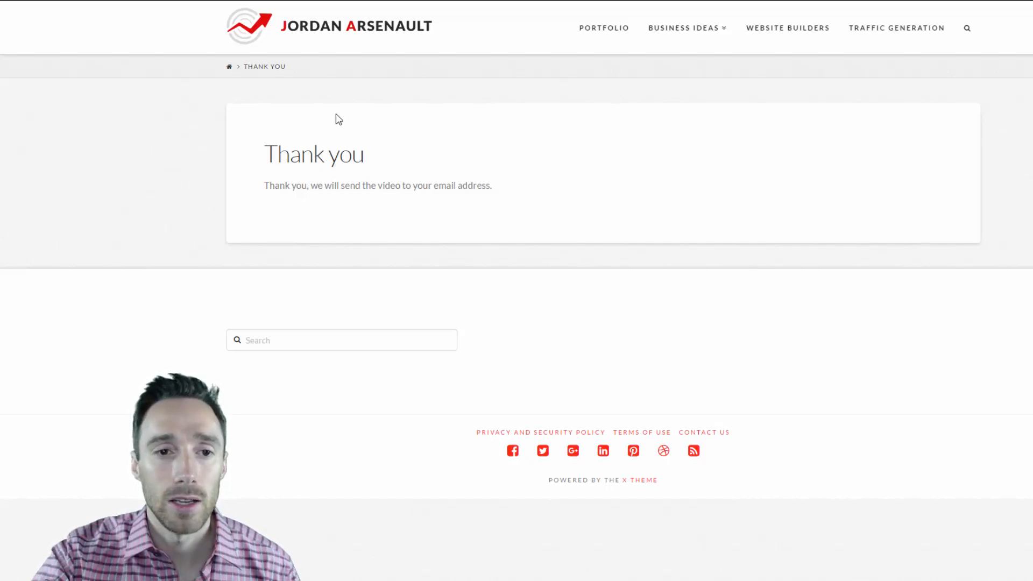
Step: Switch to the Facebook Pixel page and view the pixel's base code
{"action": "left_click", "coordinate": [134, 0]}
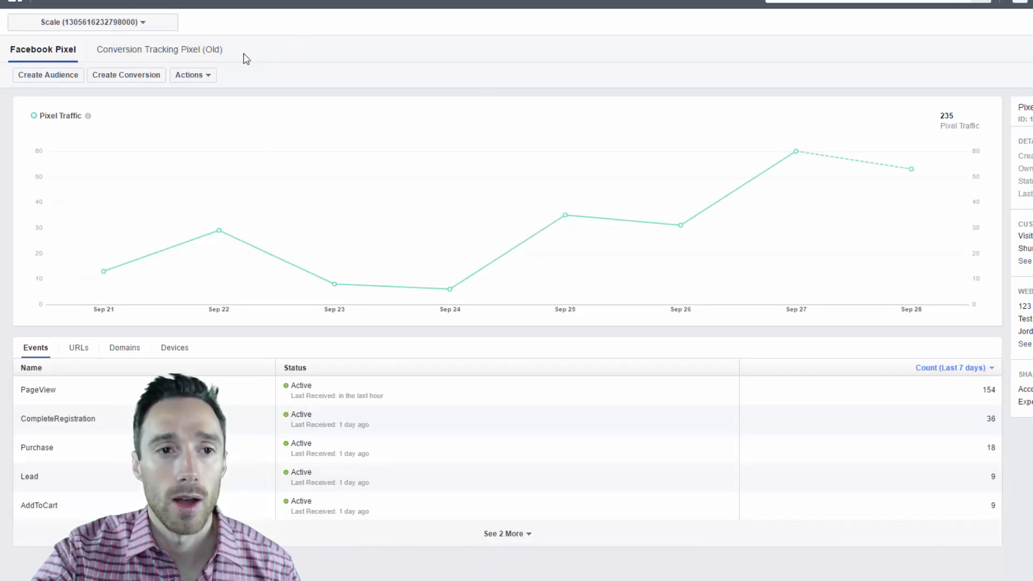
{"action": "left_click", "coordinate": [193, 75]}
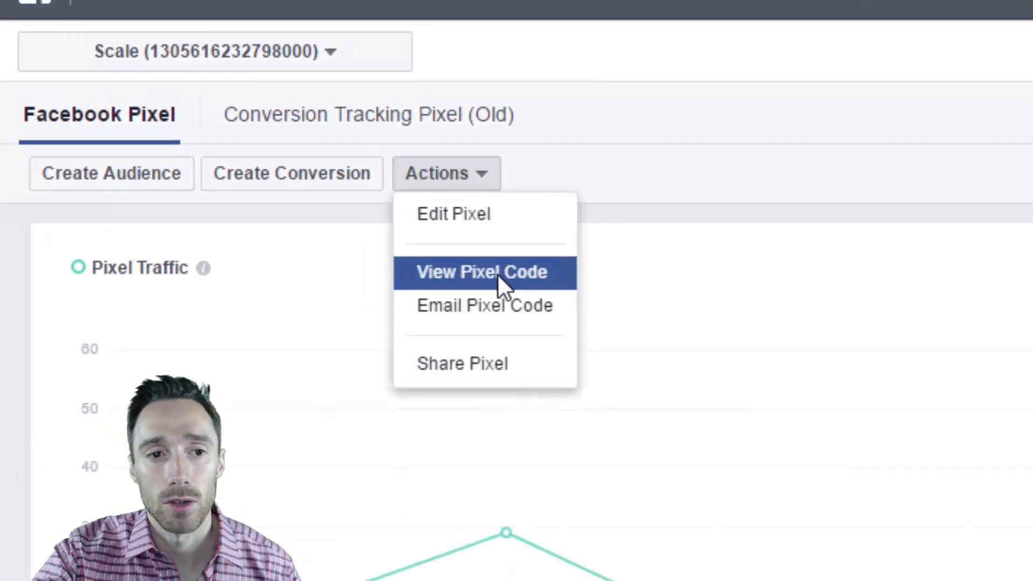
{"action": "left_click", "coordinate": [531, 299]}
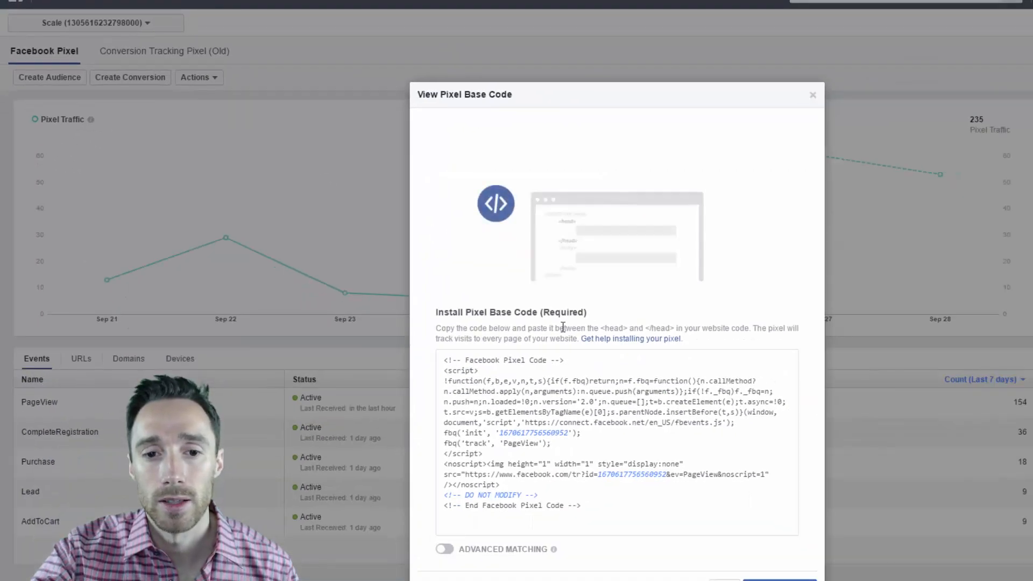
{"action": "mouse_move", "coordinate": [658, 407]}
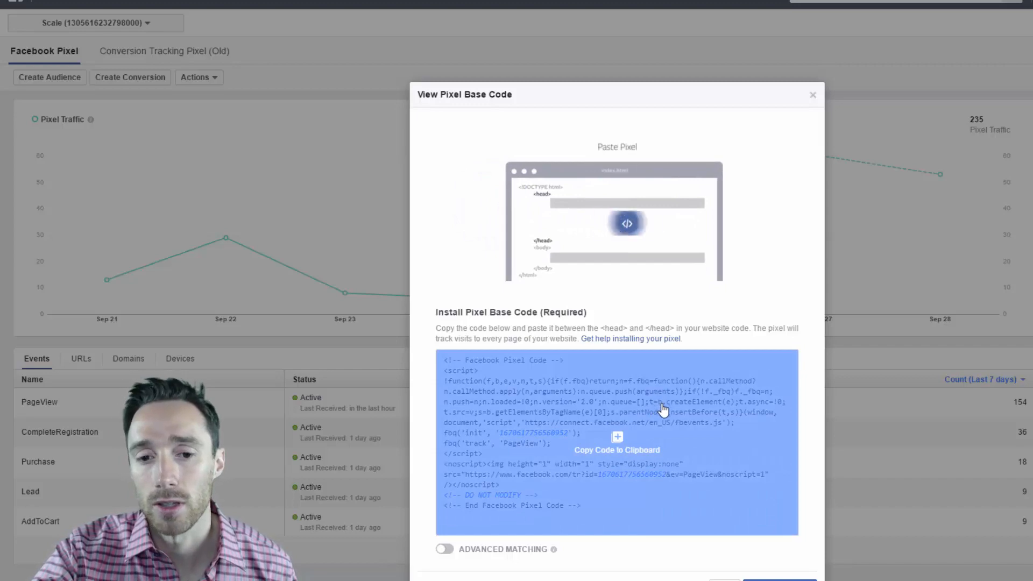
{"action": "left_click", "coordinate": [338, 104]}
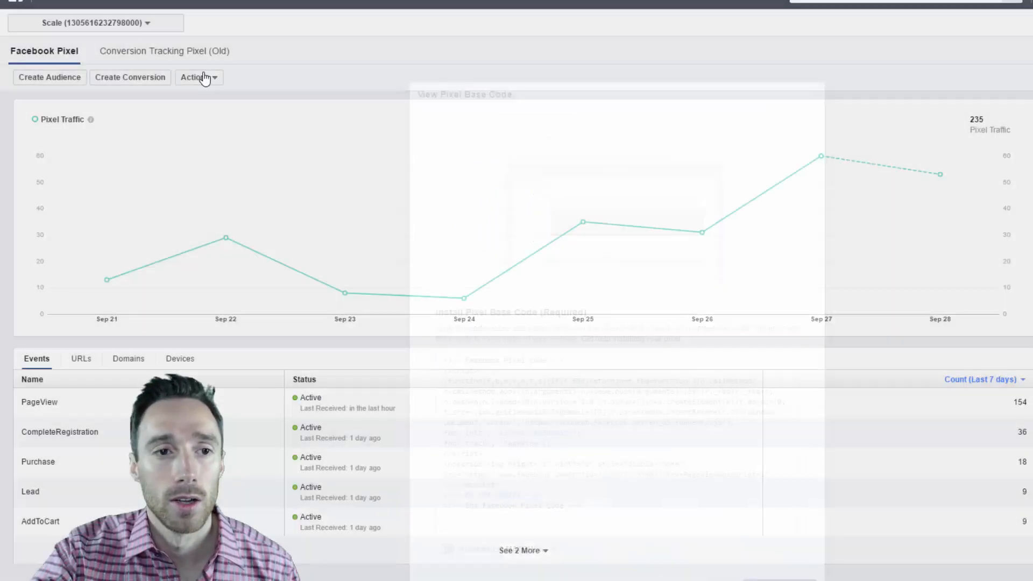
Step: Choose standard events as the conversion tracking method for the pixel and copy the CompleteRegistration event code
{"action": "left_click", "coordinate": [151, 82]}
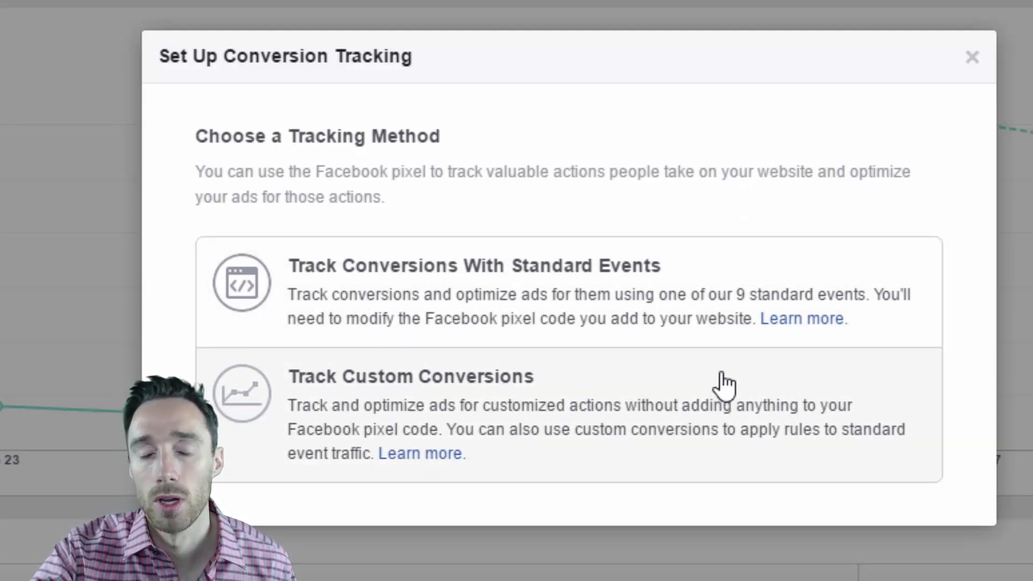
{"action": "left_click", "coordinate": [733, 282]}
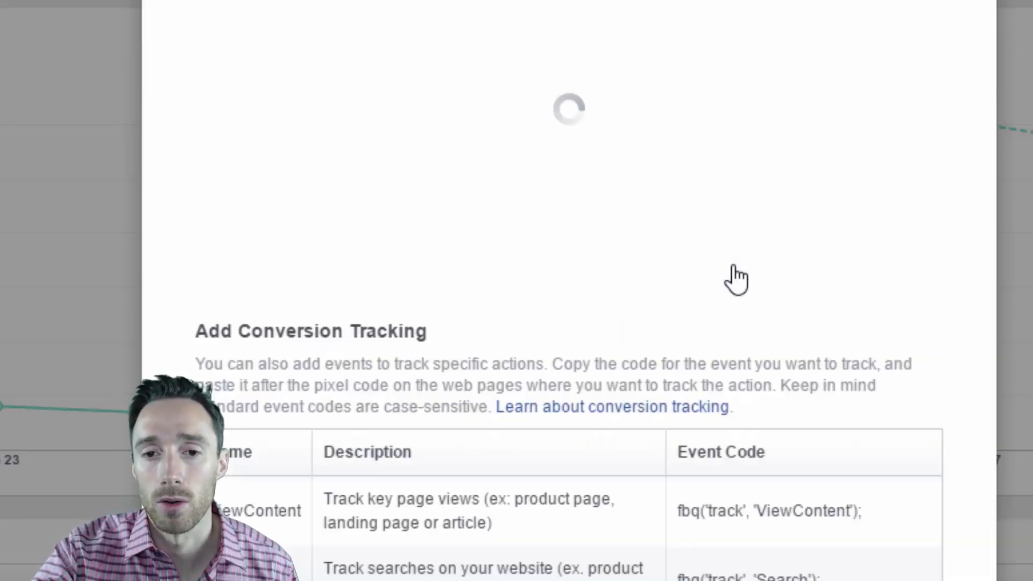
{"action": "left_click", "coordinate": [549, 502]}
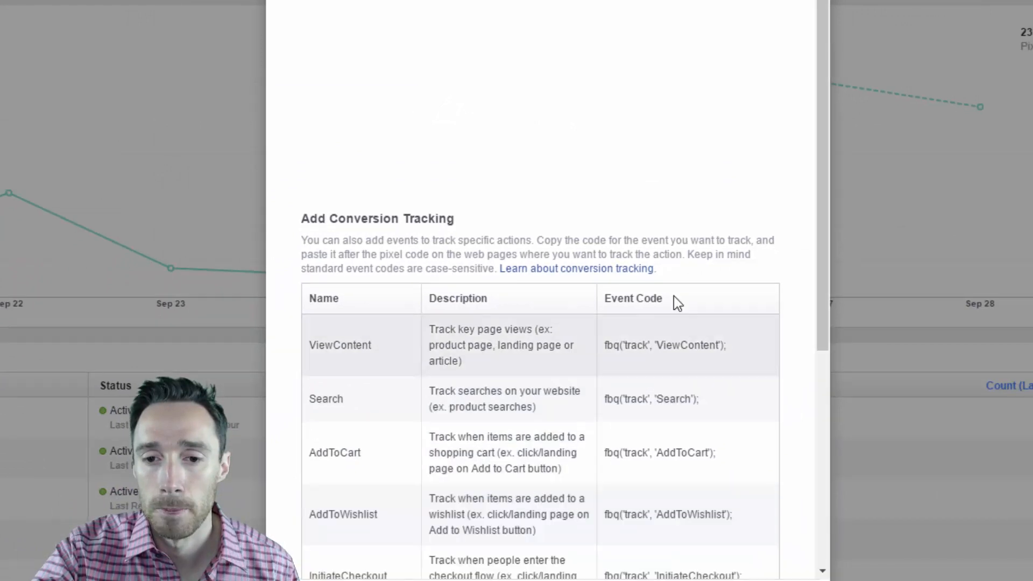
{"action": "scroll", "coordinate": [715, 226], "scroll_direction": "down", "scroll_amount": 5}
{"action": "triple_click", "coordinate": [719, 518]}
{"action": "key", "text": "ctrl+c"}
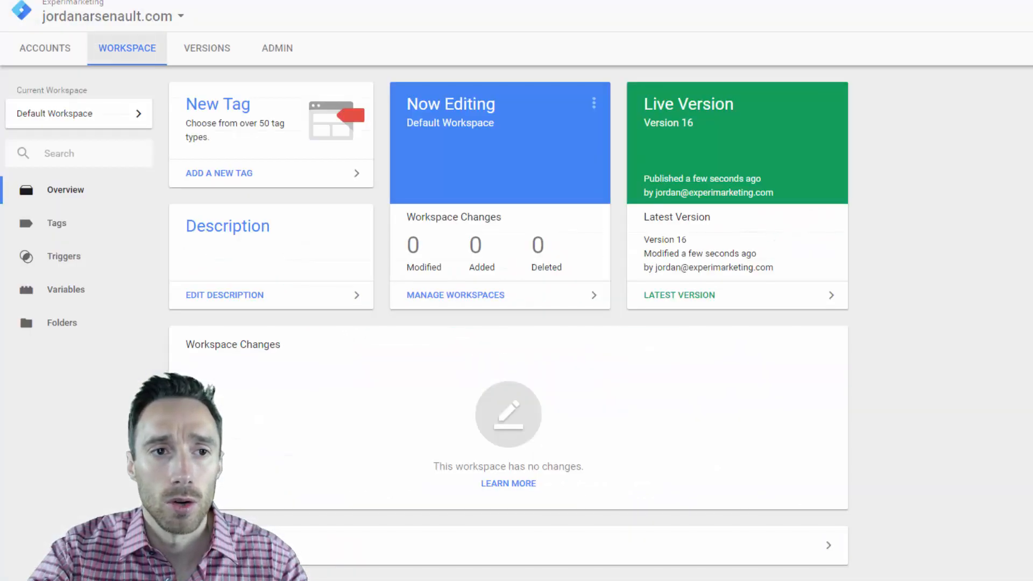
Step: Switch to Google Tag Manager and create a new tag of the Custom HTML type
{"action": "left_click", "coordinate": [100, 236]}
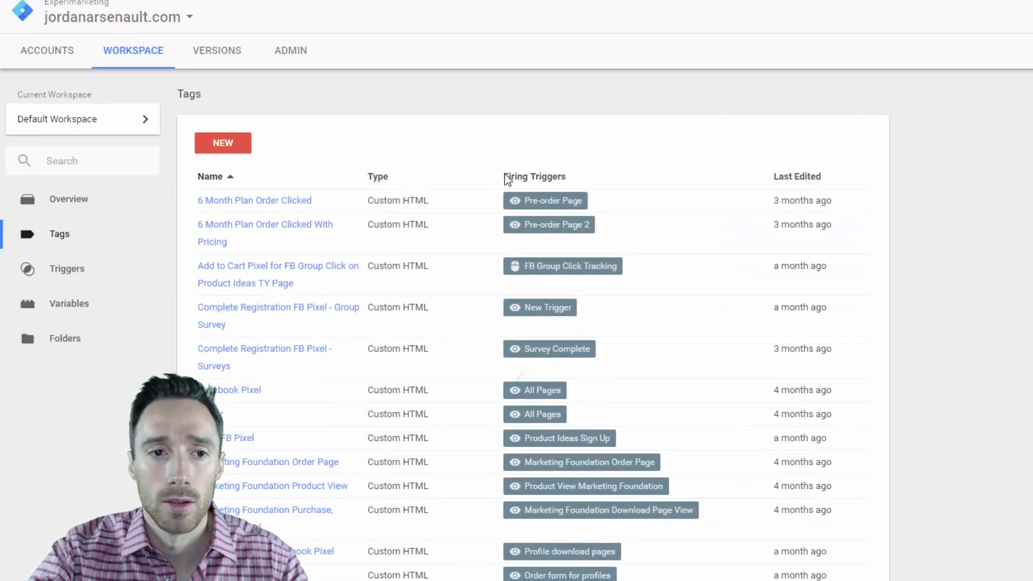
{"action": "left_click", "coordinate": [291, 177]}
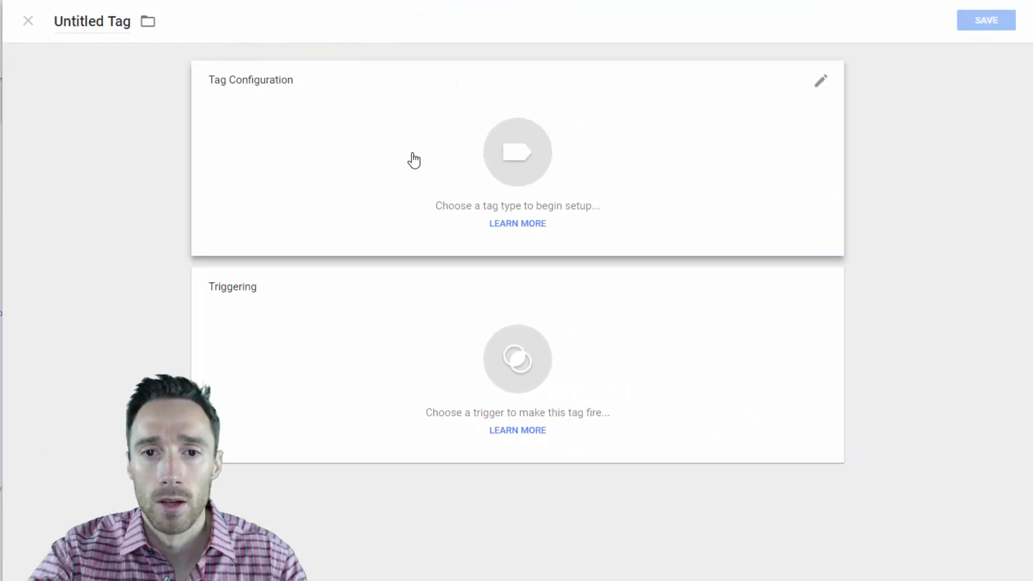
{"action": "left_click", "coordinate": [408, 157]}
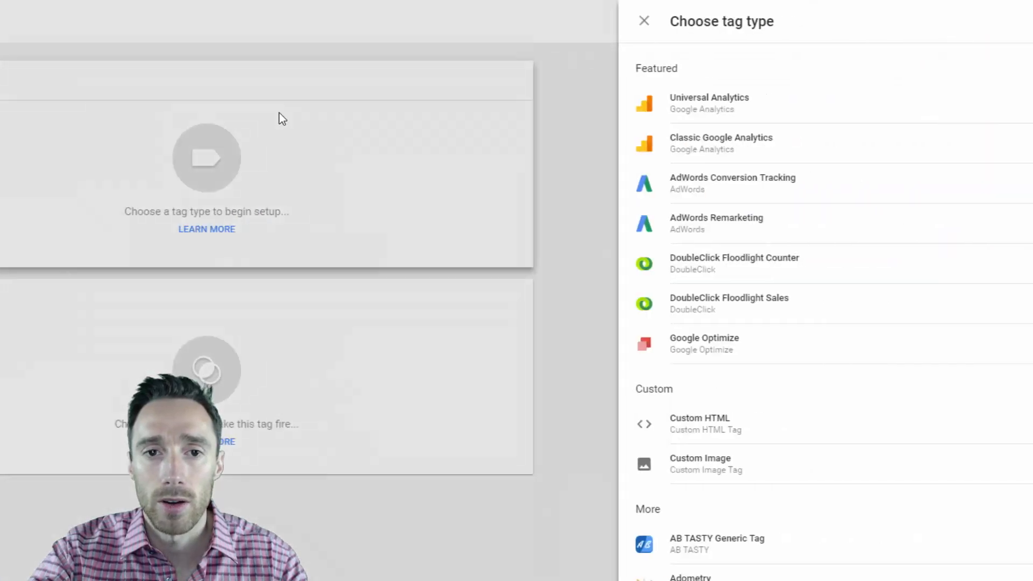
{"action": "left_click", "coordinate": [706, 425]}
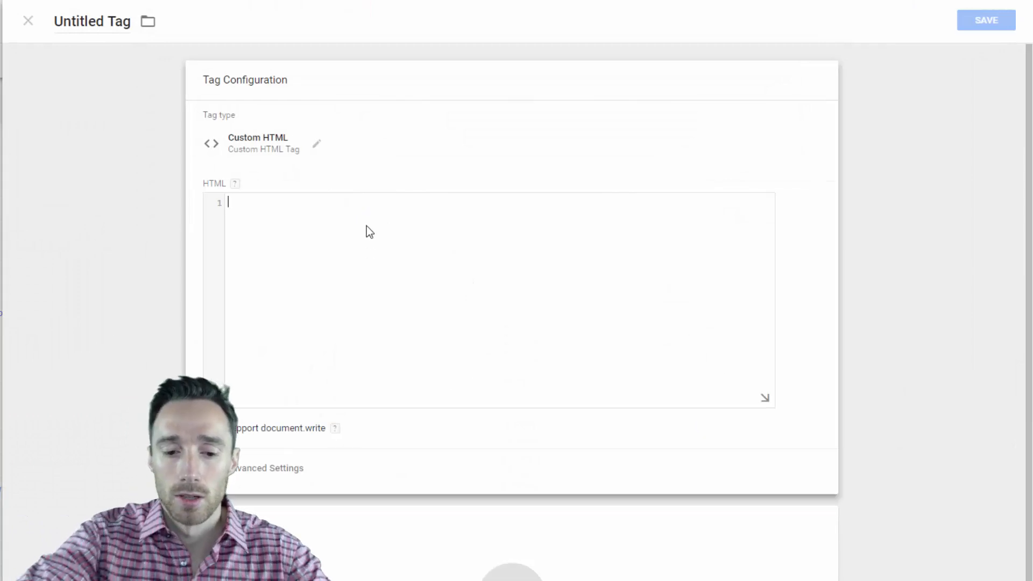
Step: Fill the tag's HTML with the copied fbq('track', 'CompleteRegistration'); code wrapped in <script> and </script> tags
{"action": "type", "text": "<script>"}
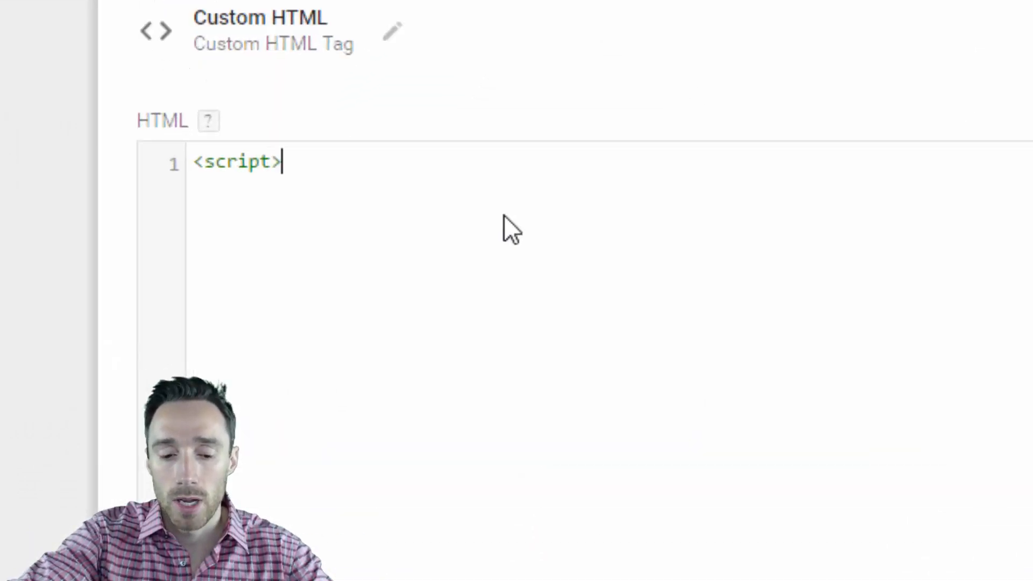
{"action": "key", "text": "Return"}
{"action": "key", "text": "ctrl+v"}
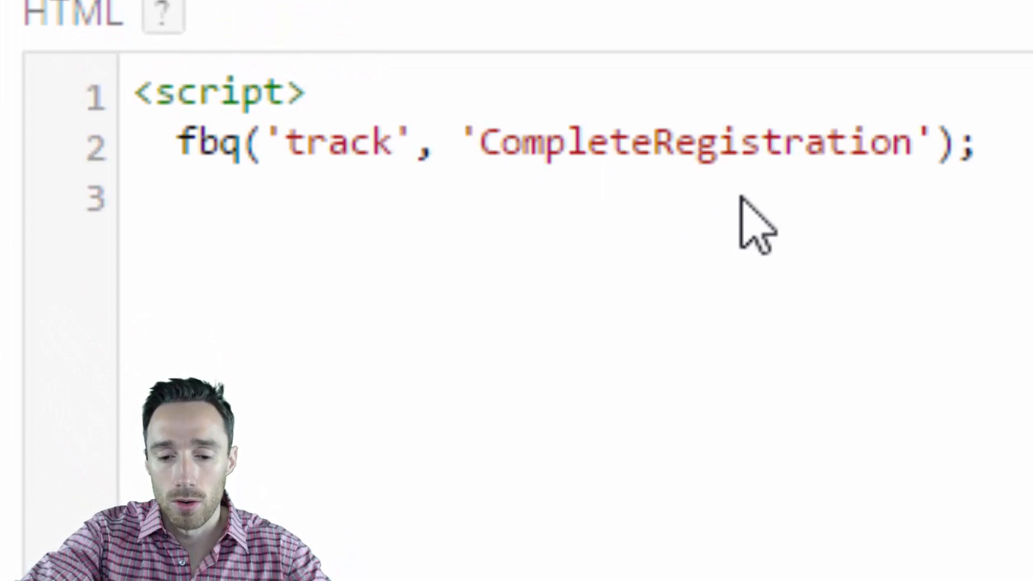
{"action": "type", "text": "</script"}
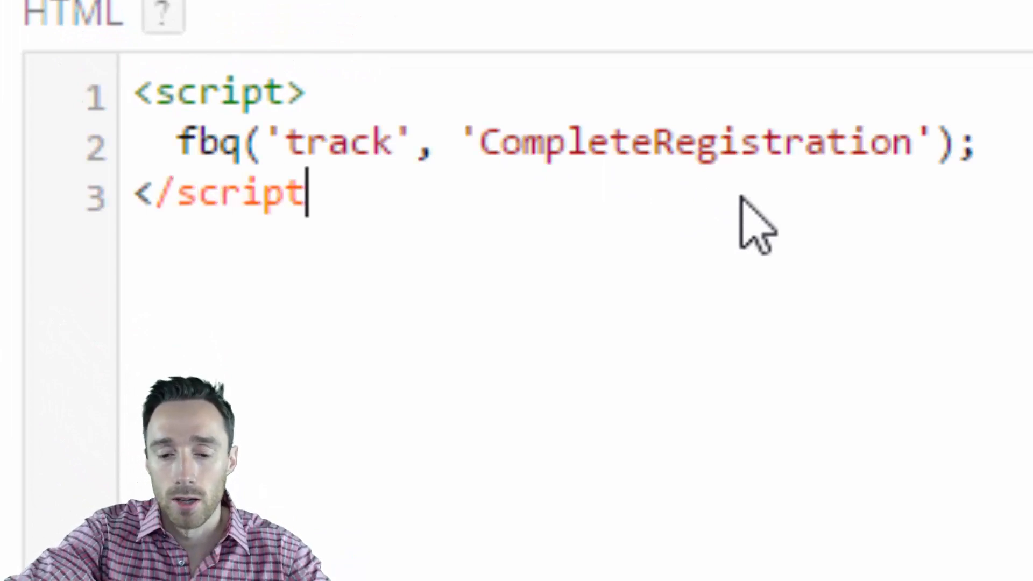
{"action": "type", "text": ">"}
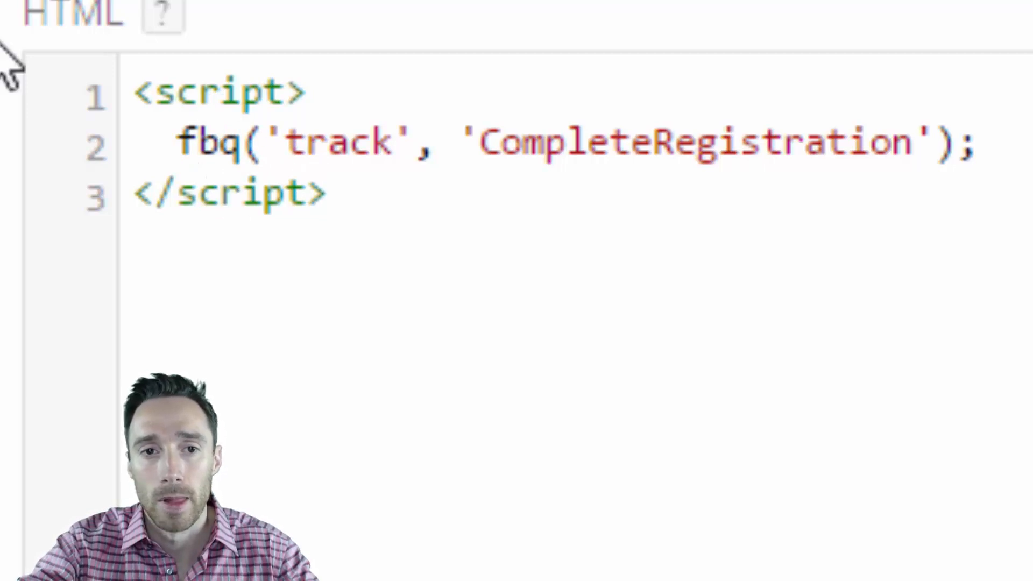
Step: Name the new tag "Facebook Pixel Complete Registration"
{"action": "left_click", "coordinate": [247, 95]}
{"action": "type", "text": "FAc"}
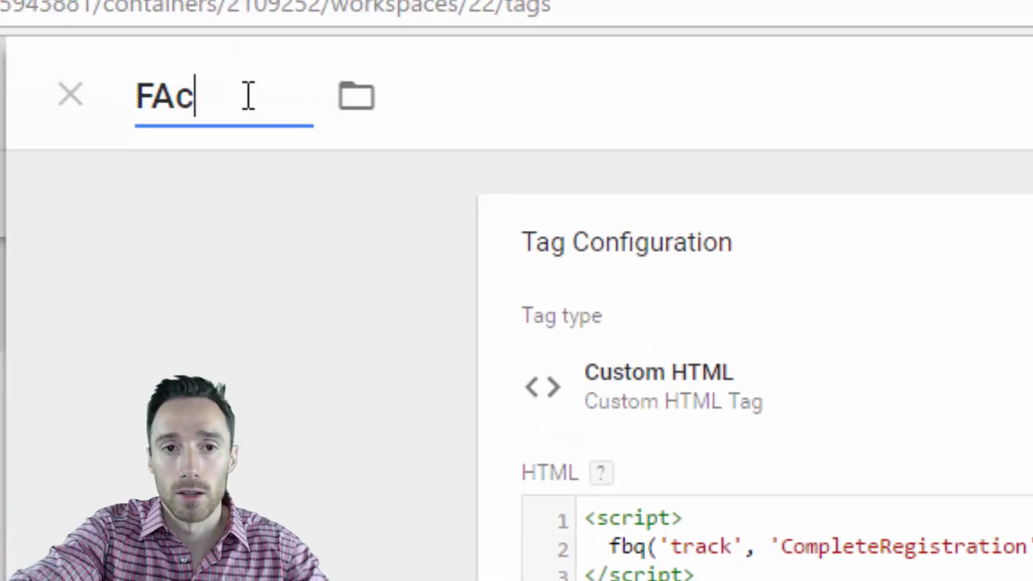
{"action": "type", "text": "ebo"}
{"action": "key", "text": "BackSpace"}
{"action": "key", "text": "BackSpace"}
{"action": "key", "text": "BackSpace"}
{"action": "key", "text": "BackSpace"}
{"action": "key", "text": "BackSpace"}
{"action": "type", "text": "aceb"}
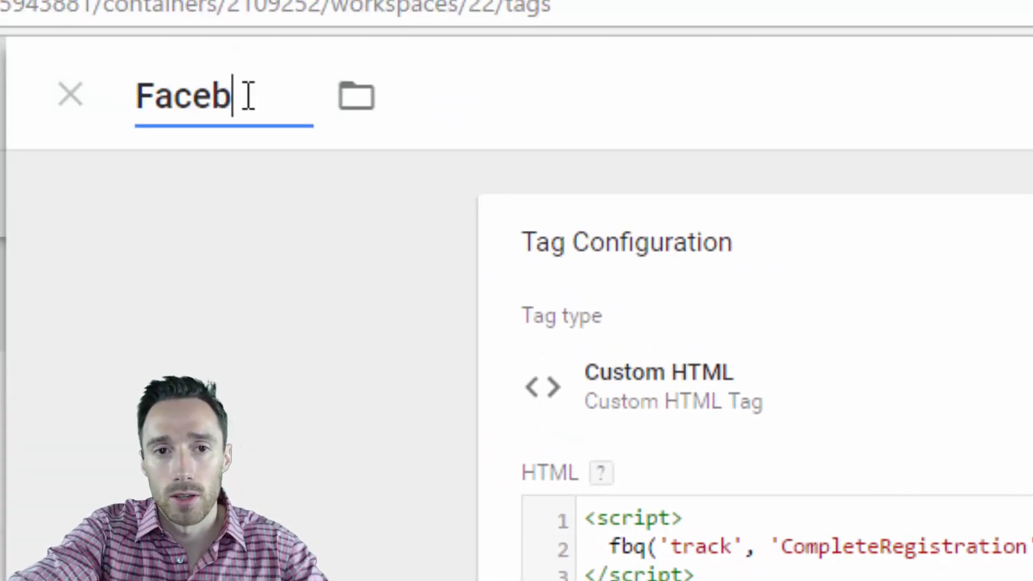
{"action": "type", "text": "ook Pixel Com"}
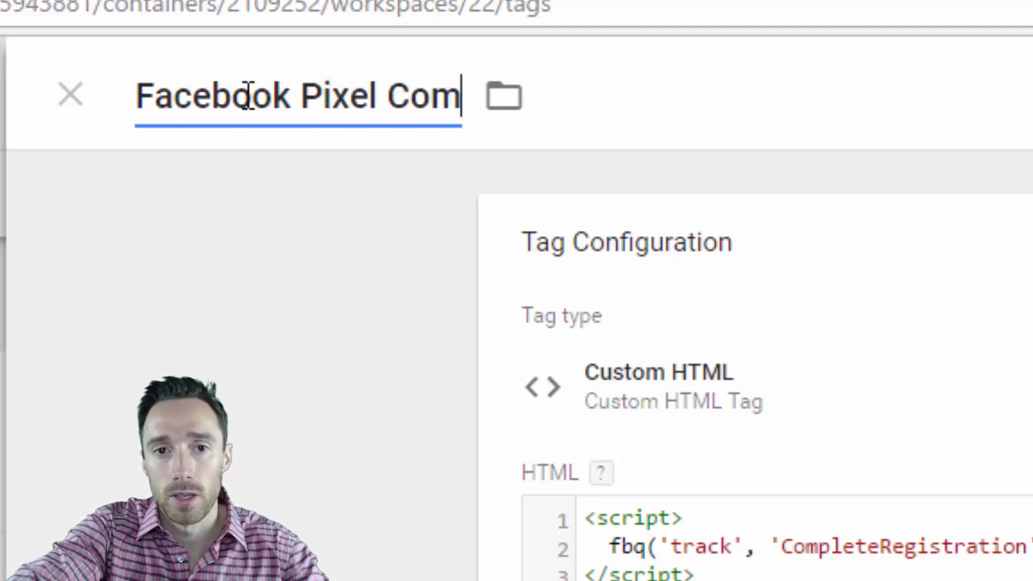
{"action": "type", "text": "plete REgi"}
{"action": "key", "text": "BackSpace"}
{"action": "key", "text": "BackSpace"}
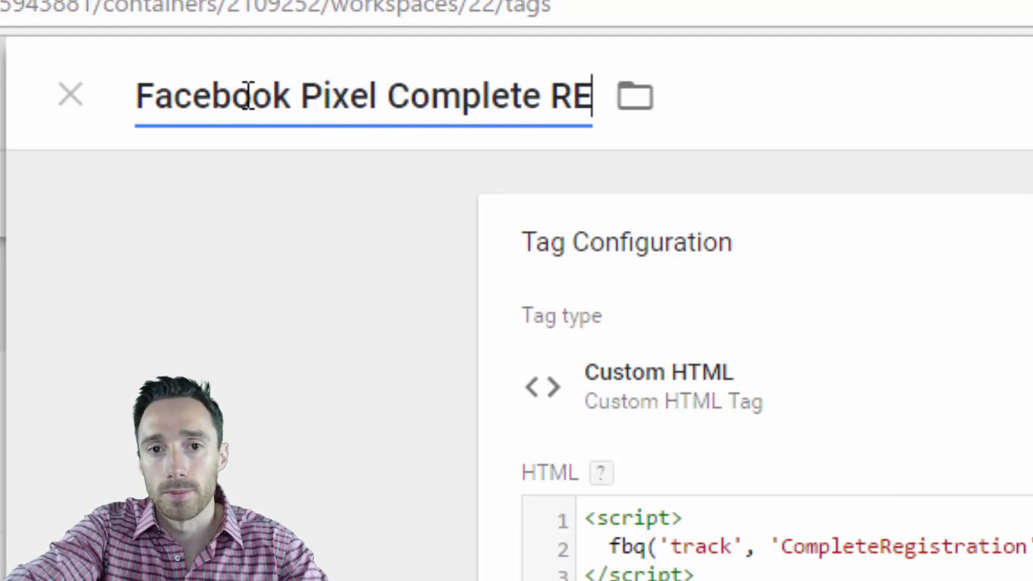
{"action": "key", "text": "BackSpace"}
{"action": "type", "text": "egs"}
{"action": "key", "text": "BackSpace"}
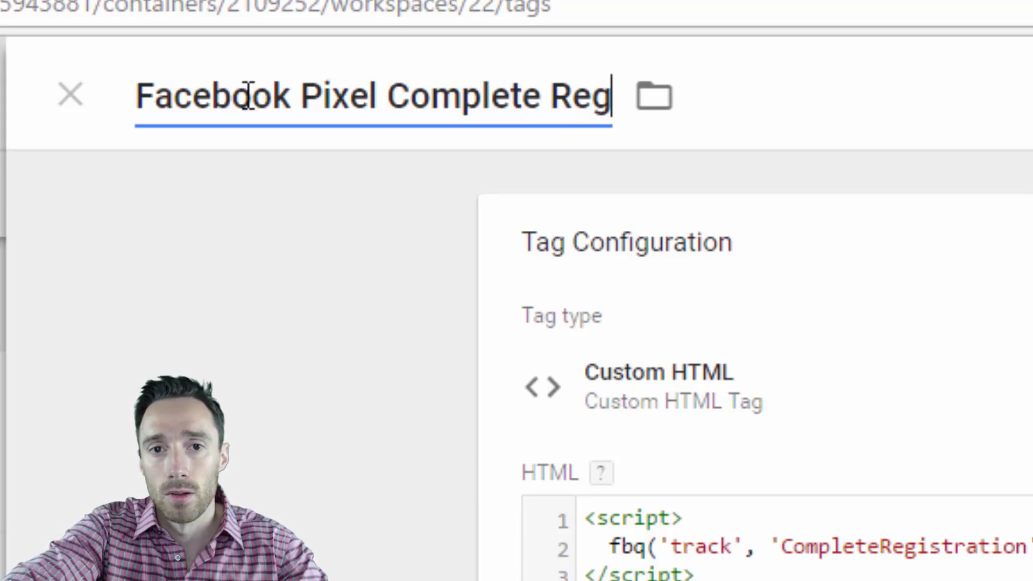
{"action": "type", "text": "istration"}
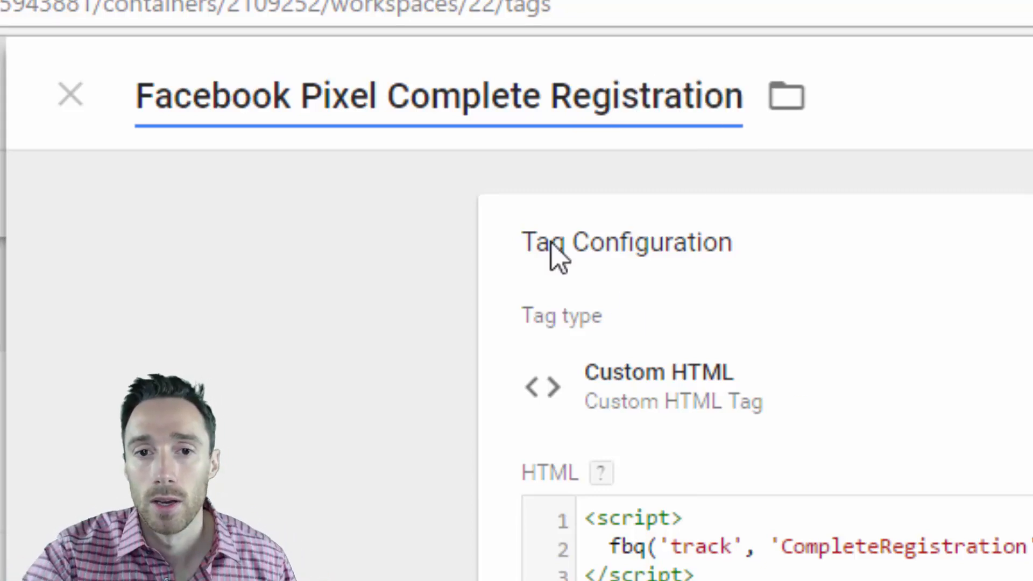
{"action": "left_click", "coordinate": [1022, 173]}
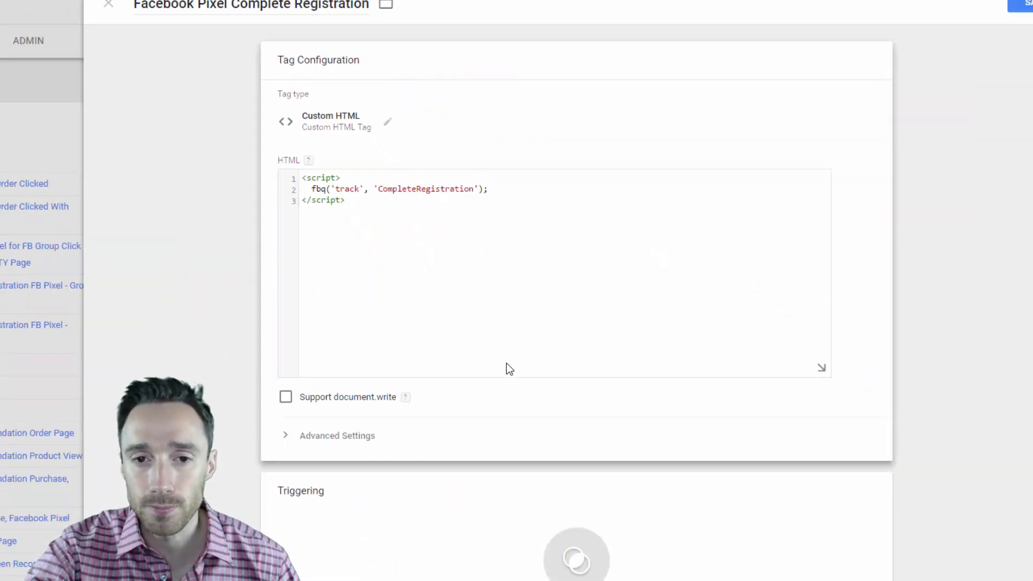
Step: Set the tag's advanced sequencing so the Facebook Pixel tag fires before it as the setup tag
{"action": "left_click", "coordinate": [334, 436]}
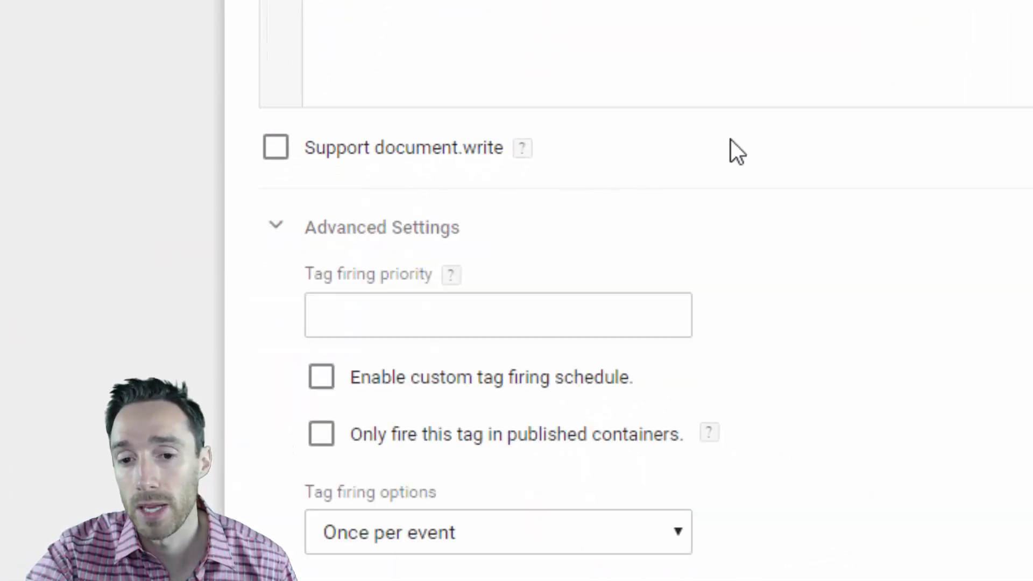
{"action": "scroll", "coordinate": [779, 161], "scroll_direction": "down", "scroll_amount": 3}
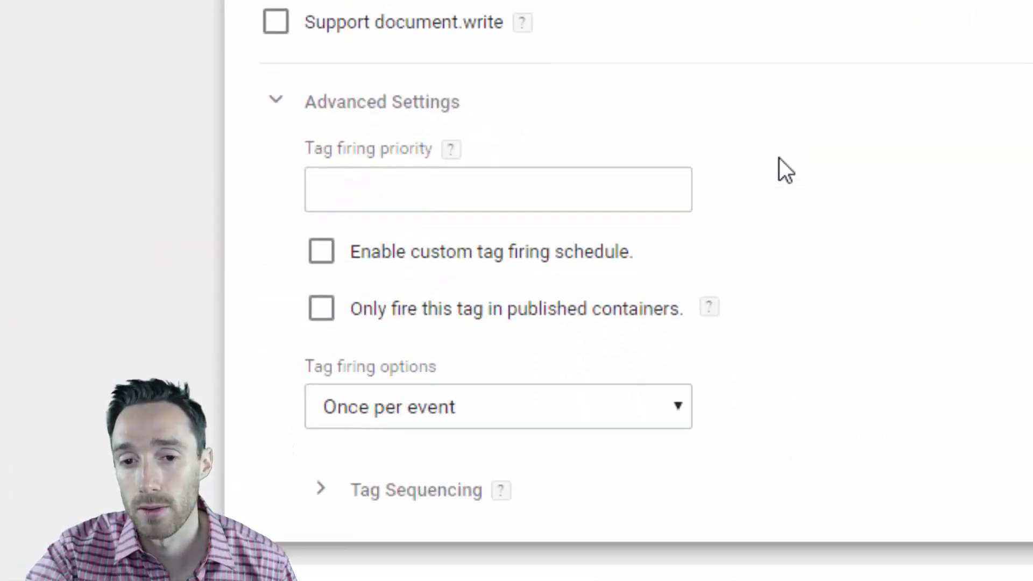
{"action": "left_click", "coordinate": [418, 477]}
{"action": "scroll", "coordinate": [656, 197], "scroll_direction": "down", "scroll_amount": 5}
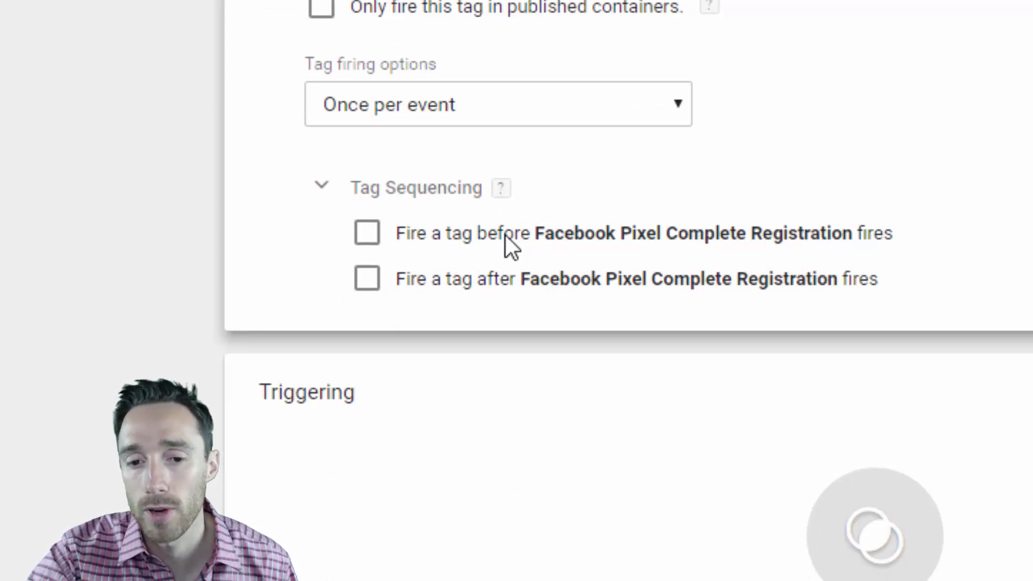
{"action": "left_click", "coordinate": [367, 237]}
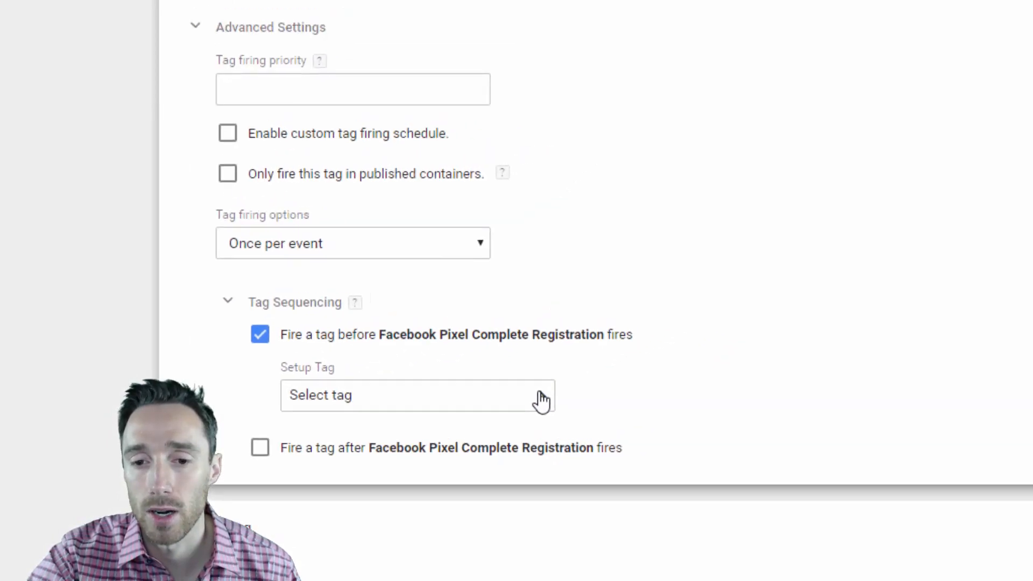
{"action": "left_click", "coordinate": [758, 328]}
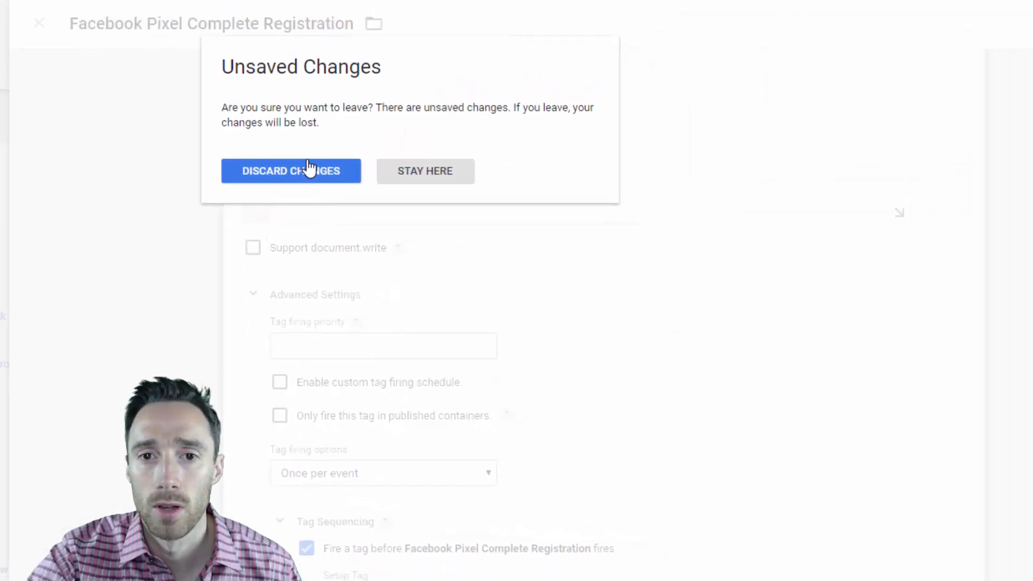
{"action": "left_click", "coordinate": [413, 177]}
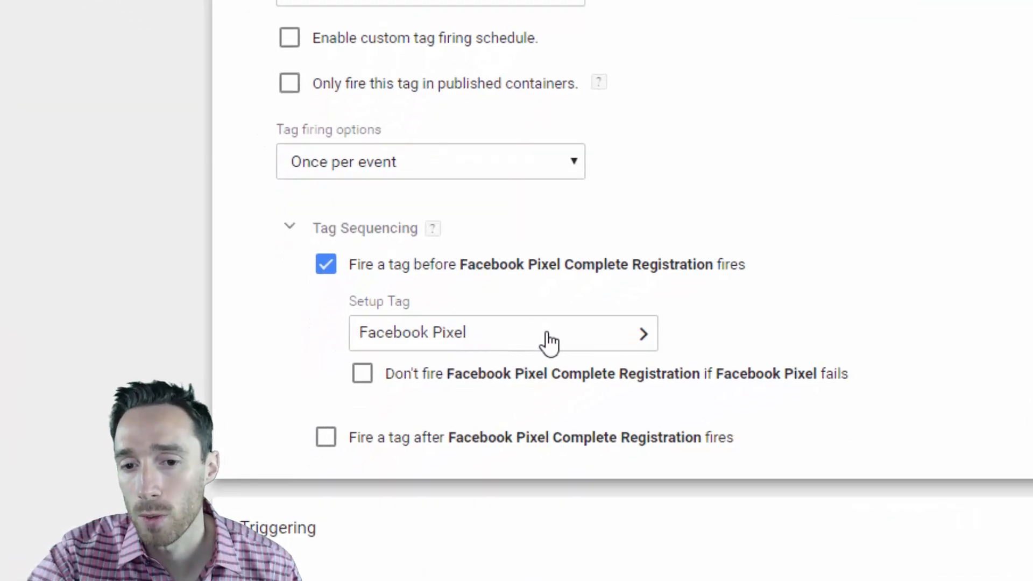
Step: Create a new firing trigger for the Facebook Pixel Complete Registration tag and name it "Thank You Page"
{"action": "scroll", "coordinate": [974, 180], "scroll_direction": "up", "scroll_amount": 5}
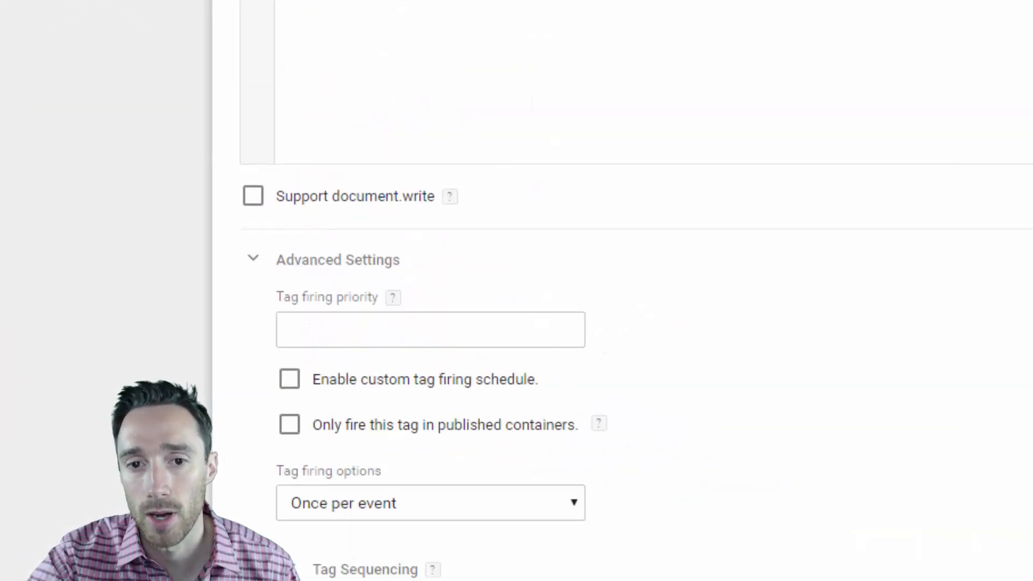
{"action": "scroll", "coordinate": [111, 34], "scroll_direction": "down", "scroll_amount": 8}
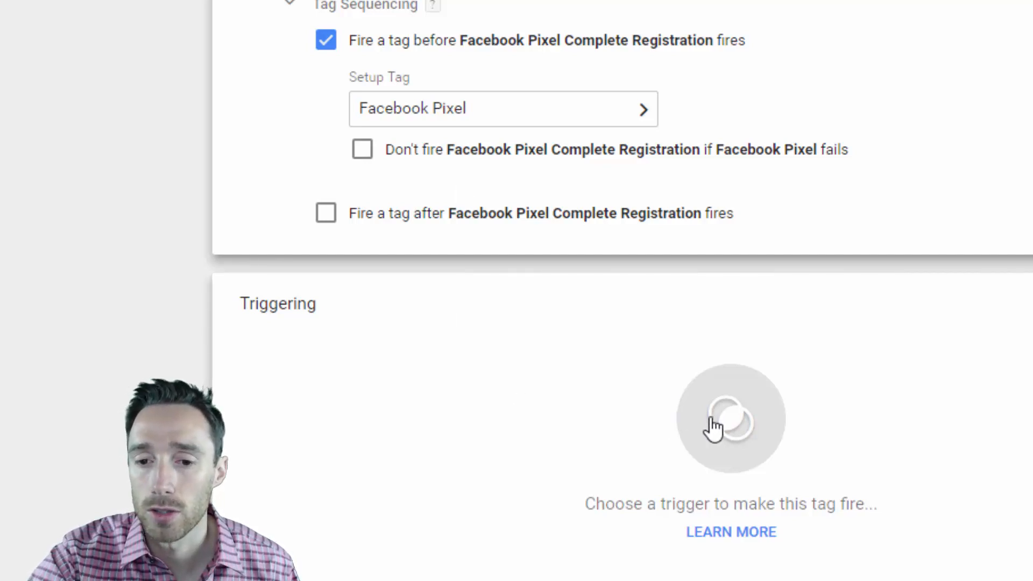
{"action": "left_click", "coordinate": [715, 427]}
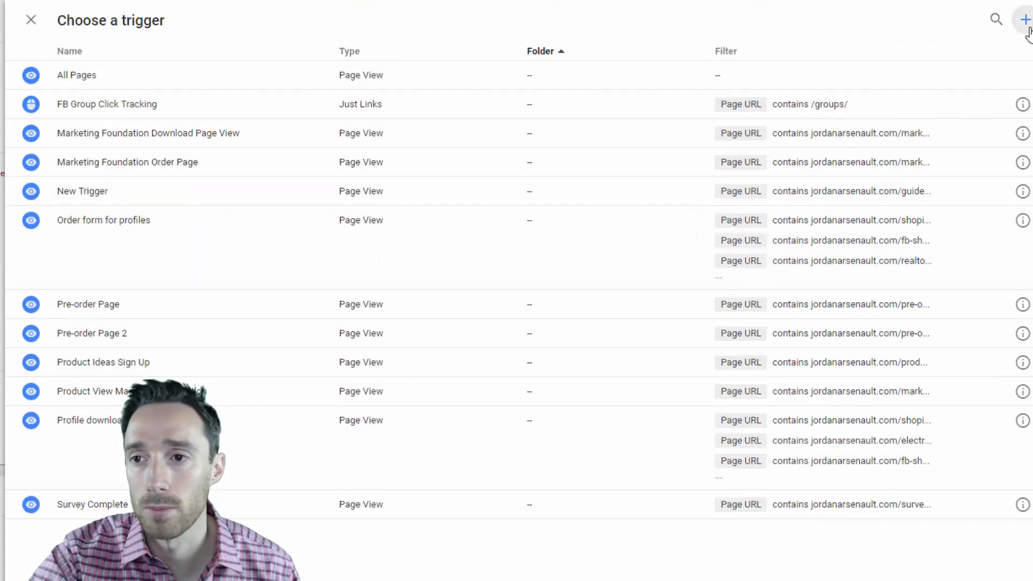
{"action": "left_click", "coordinate": [1025, 20]}
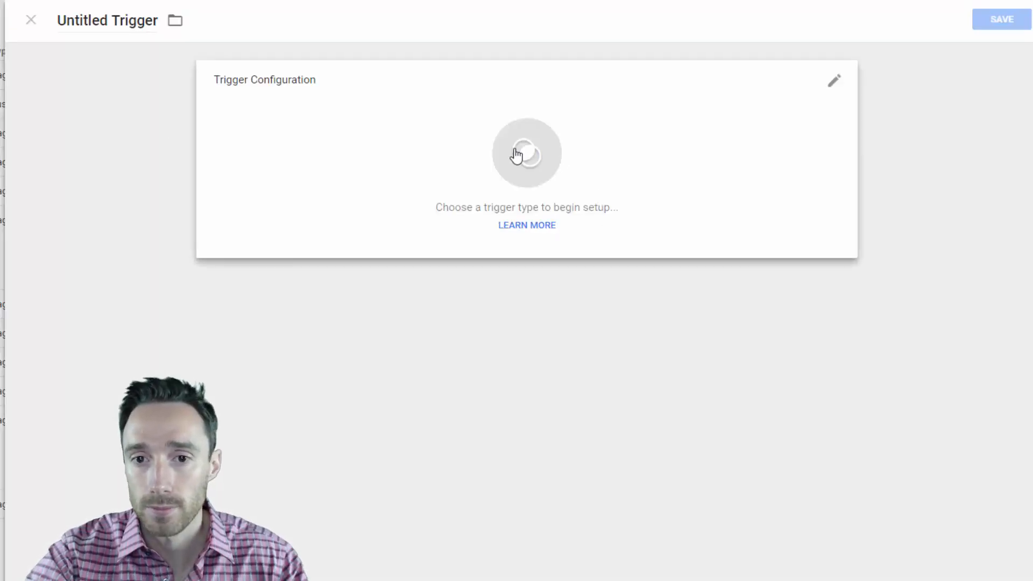
{"action": "left_click", "coordinate": [109, 20]}
{"action": "key", "text": "ctrl+a"}
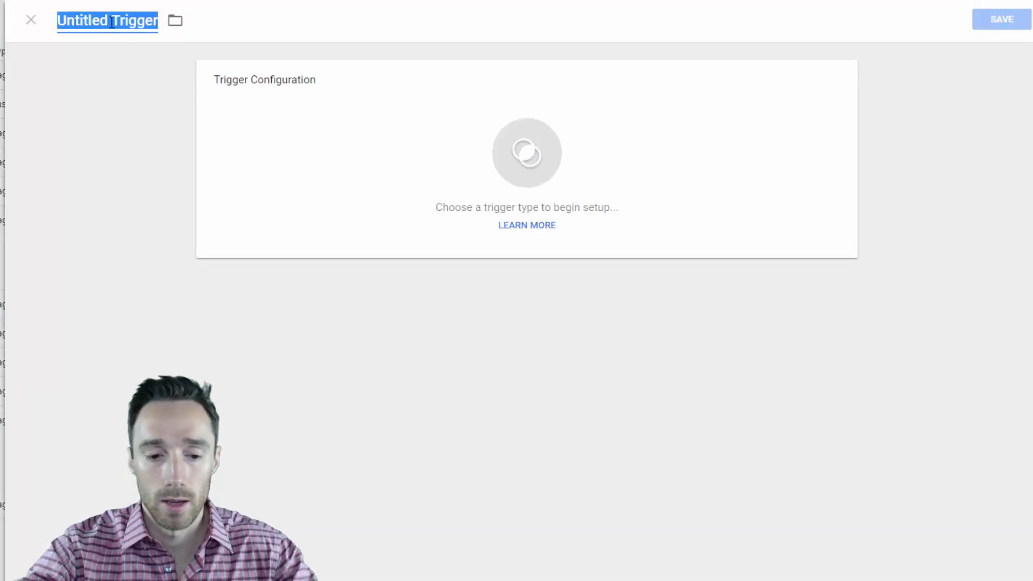
{"action": "type", "text": "Thank You"}
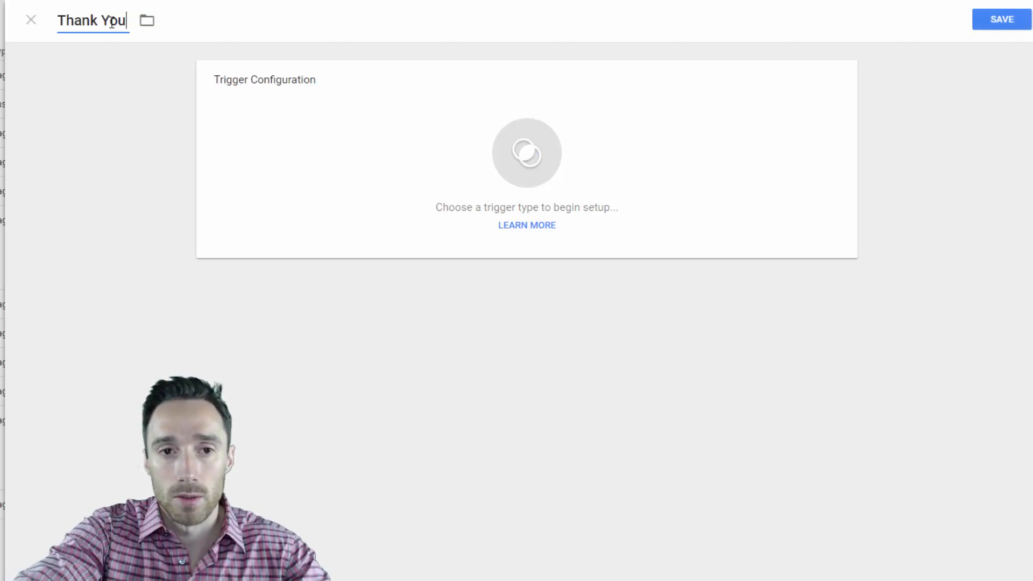
{"action": "type", "text": " Page"}
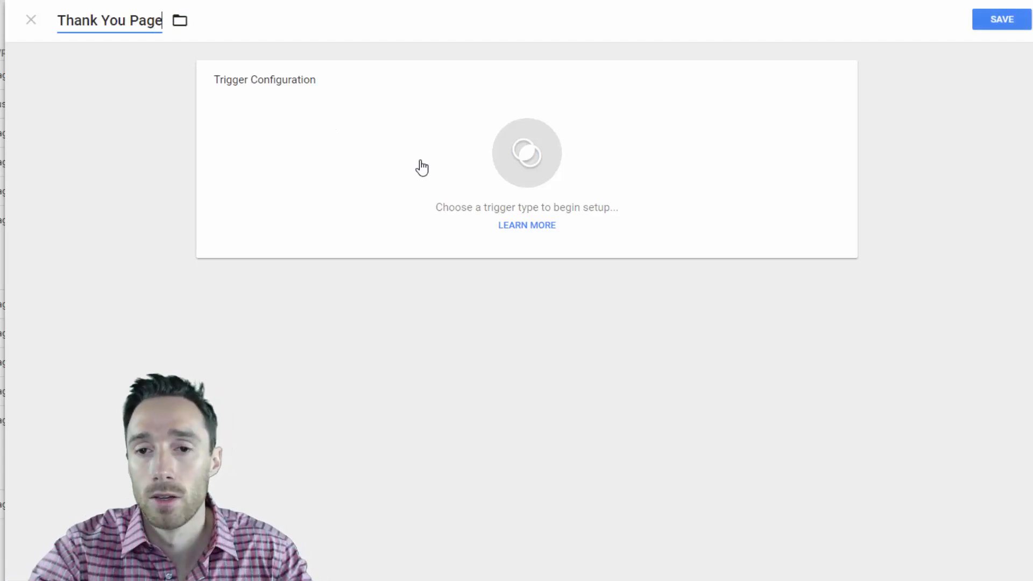
Step: Set the trigger type to Page View and limit it to Some Page Views
{"action": "left_click", "coordinate": [454, 152]}
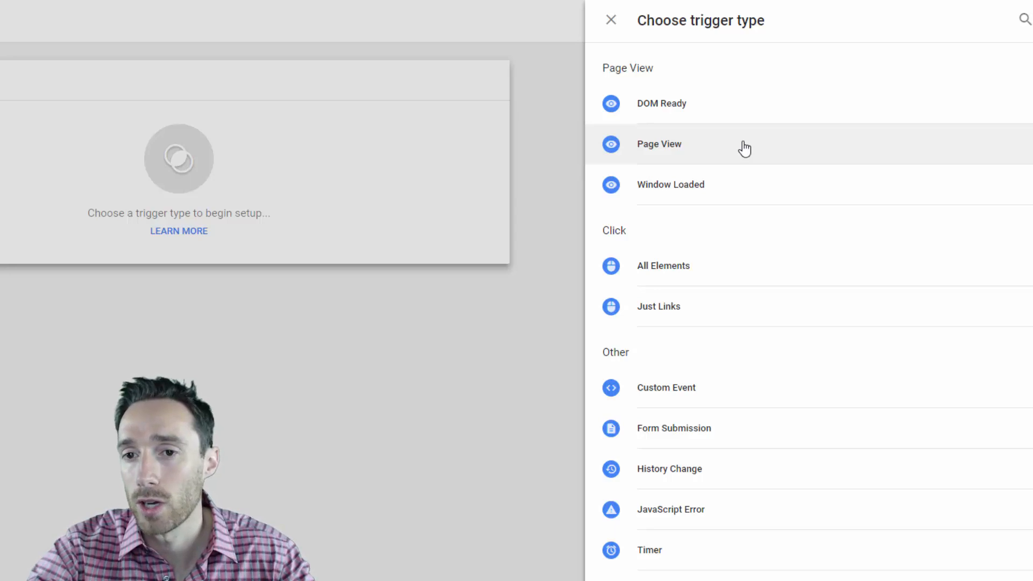
{"action": "left_click", "coordinate": [745, 148]}
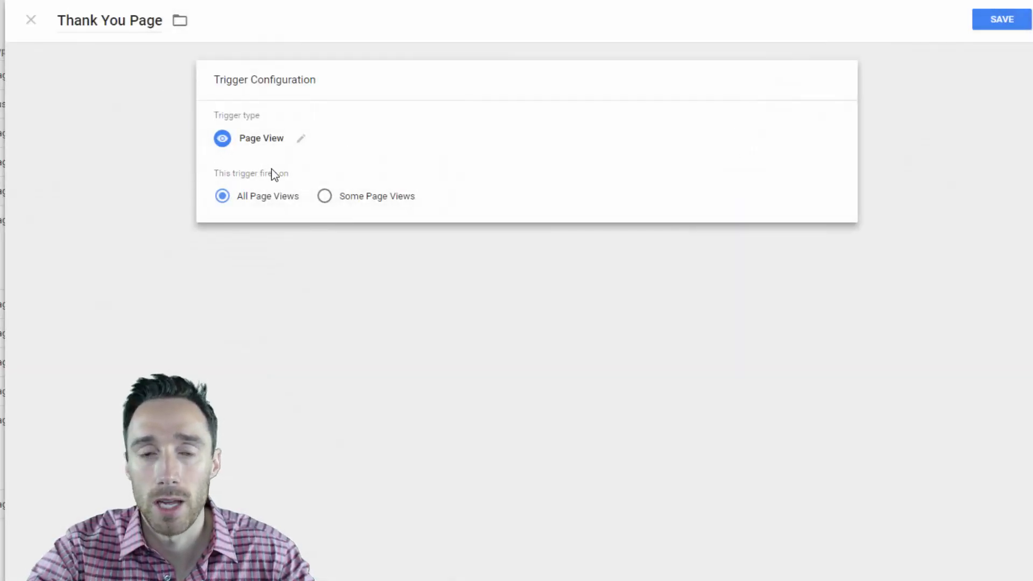
{"action": "left_click", "coordinate": [341, 196]}
Step: Set the firing condition to Page URL contains jordanarsenault.com/thank-you and save the trigger
{"action": "left_click", "coordinate": [377, 249]}
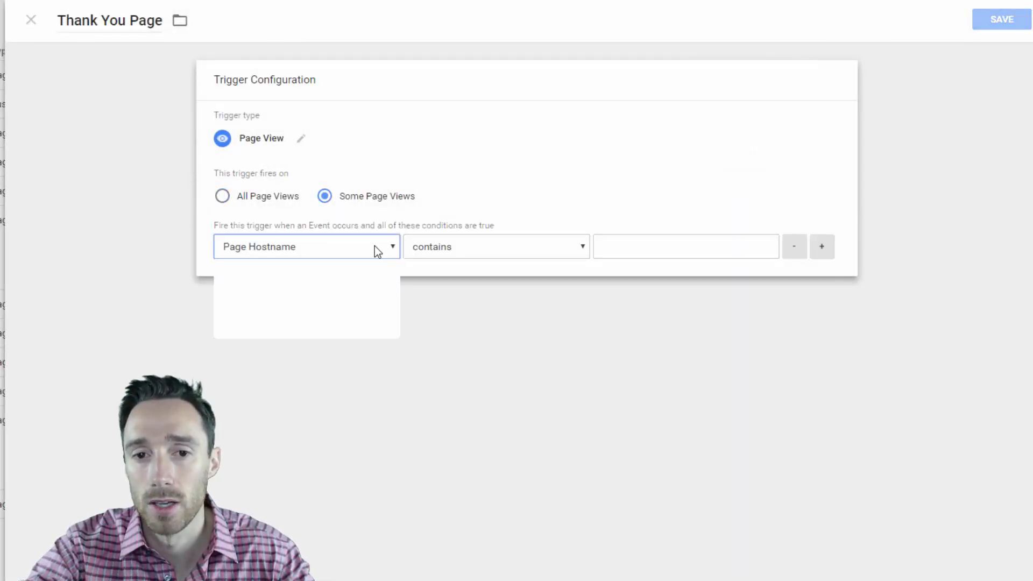
{"action": "left_click", "coordinate": [301, 289]}
{"action": "left_click", "coordinate": [458, 248]}
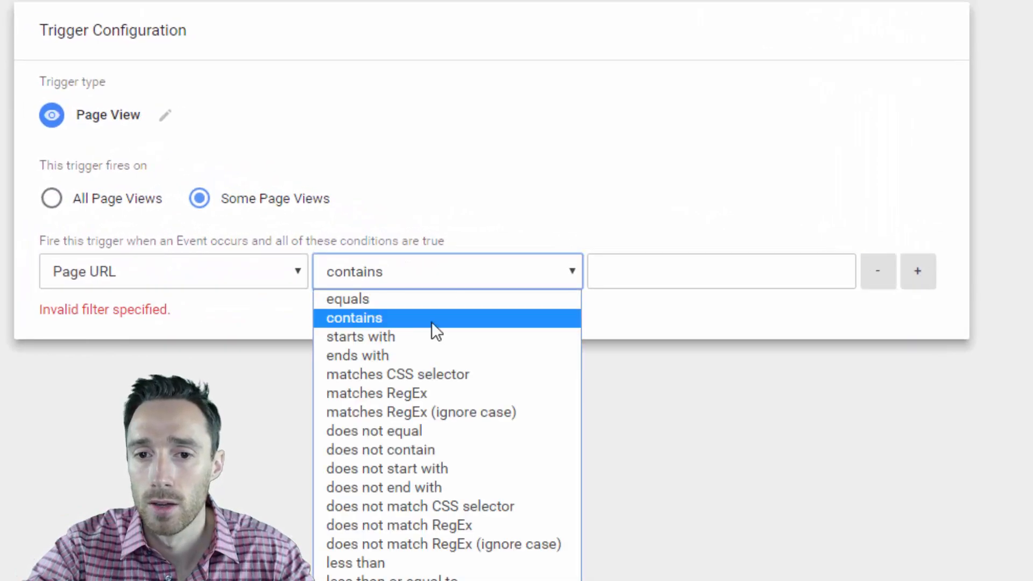
{"action": "left_click", "coordinate": [676, 265]}
{"action": "type", "text": "jordanarsenault.com/thank-you/"}
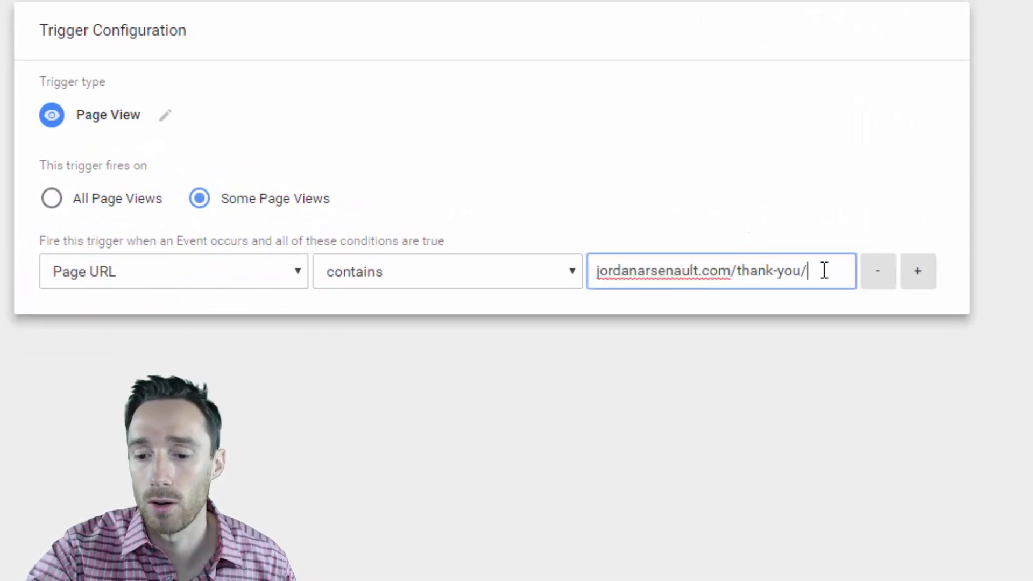
{"action": "key", "text": "BackSpace"}
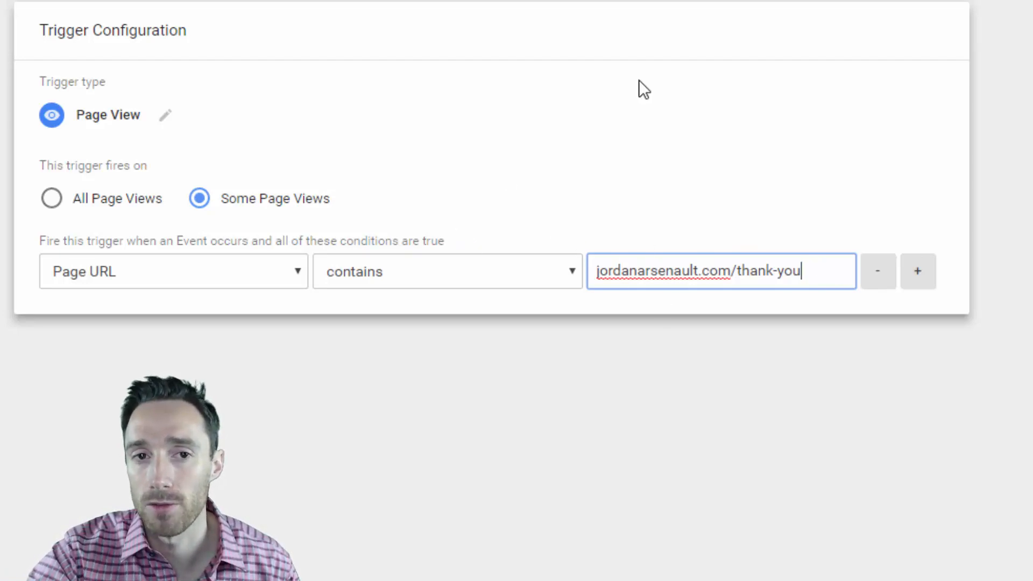
{"action": "left_click", "coordinate": [603, 231]}
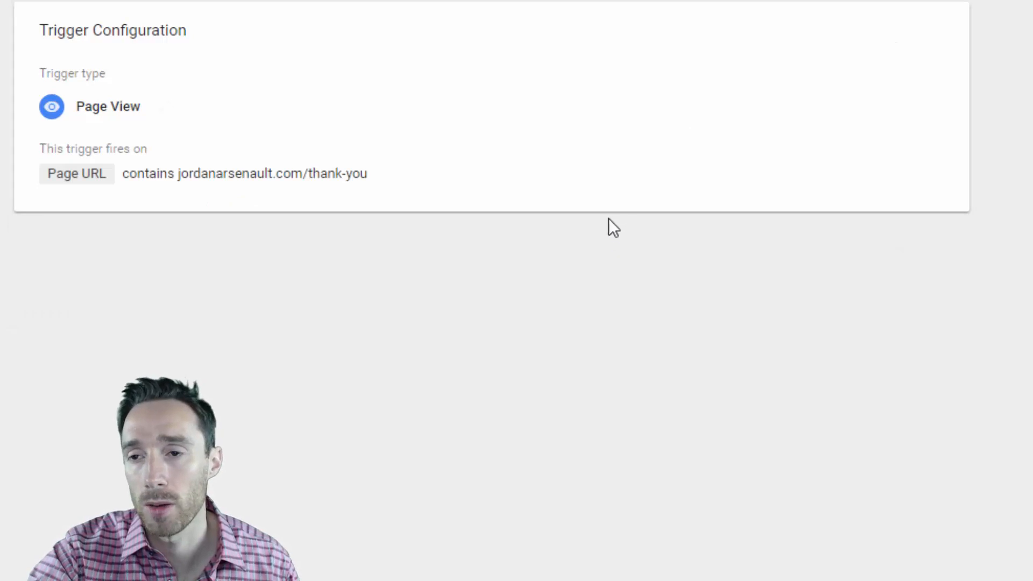
{"action": "left_click", "coordinate": [970, 21]}
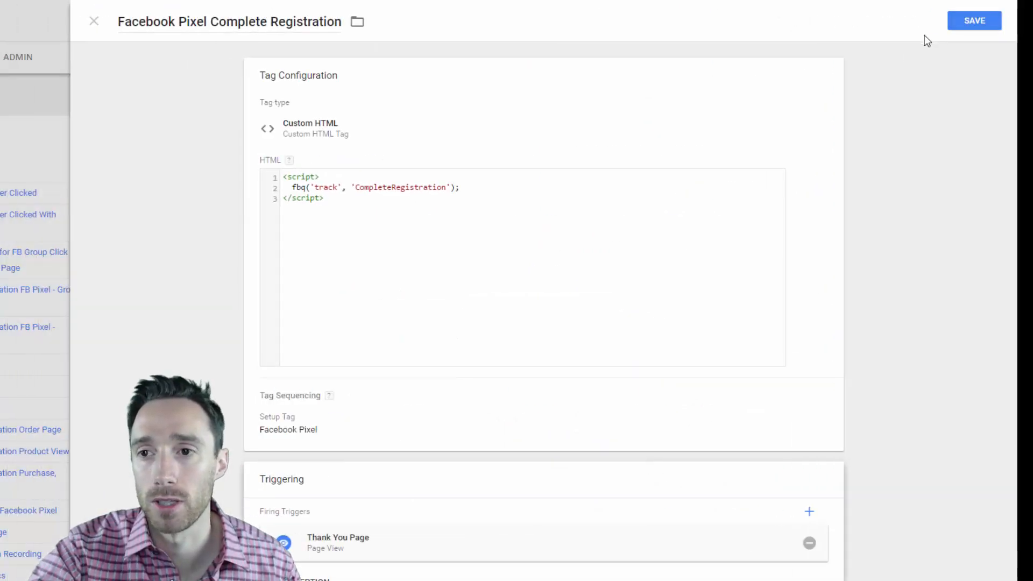
Step: Save the tag and publish the workspace changes to the Live environment, leaving the version name and description blank
{"action": "left_click", "coordinate": [993, 20]}
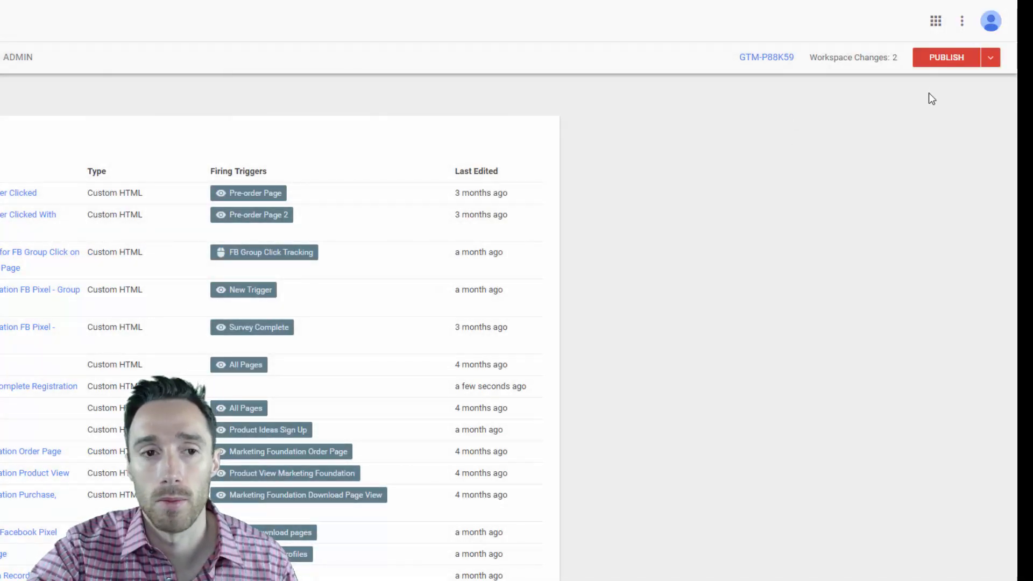
{"action": "left_click", "coordinate": [934, 60]}
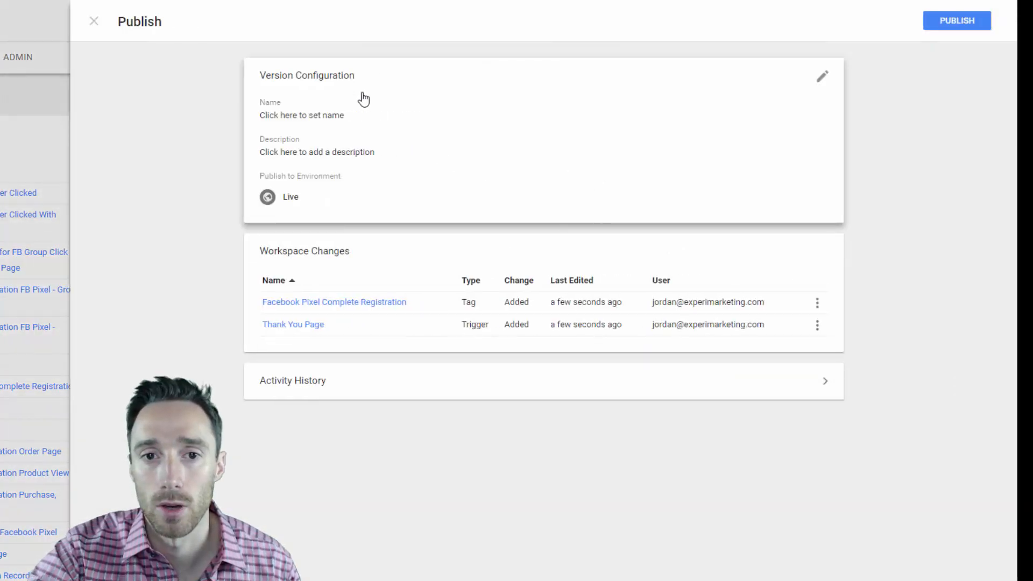
{"action": "left_click", "coordinate": [341, 119]}
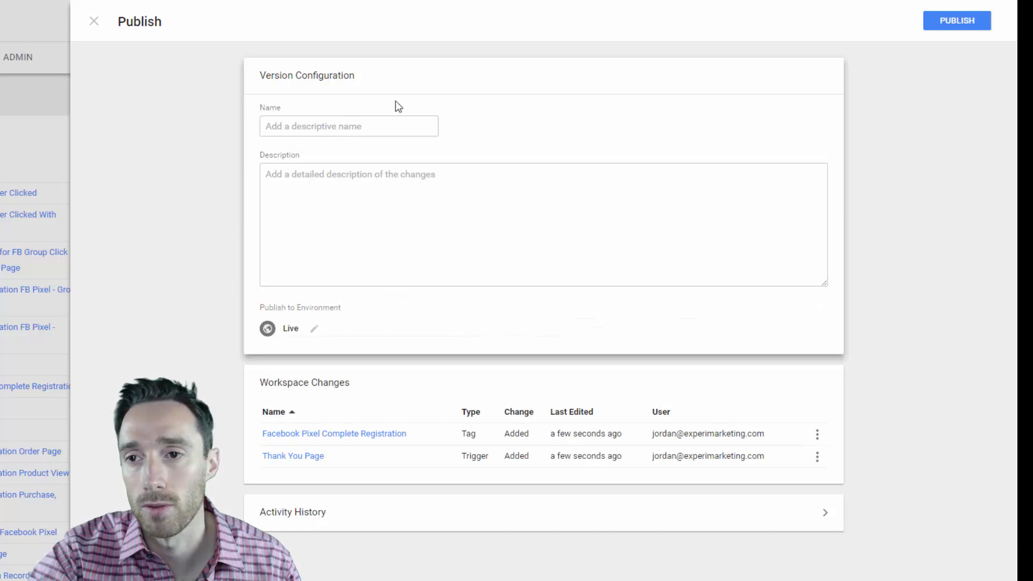
{"action": "left_click", "coordinate": [971, 26]}
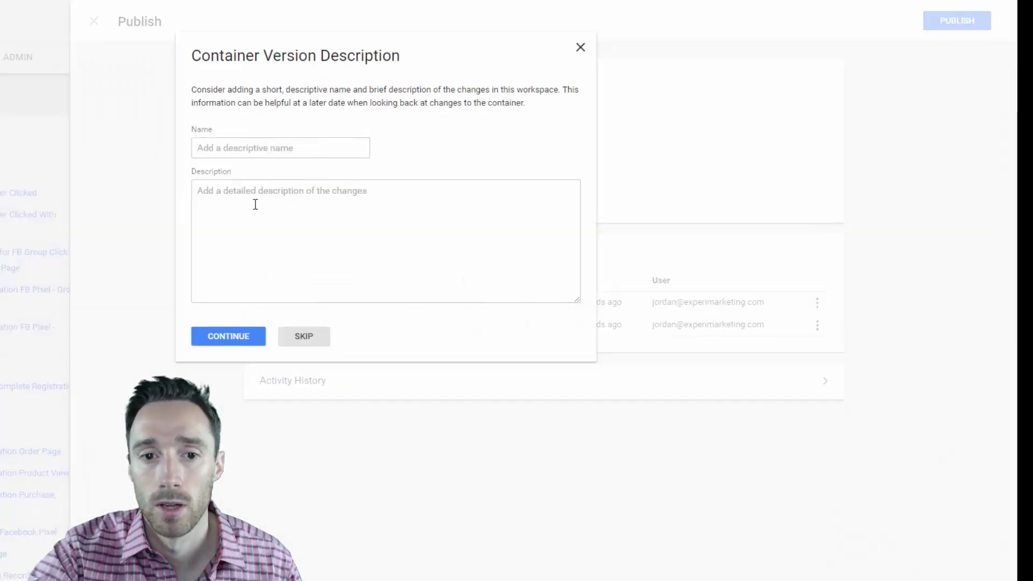
{"action": "left_click", "coordinate": [231, 339]}
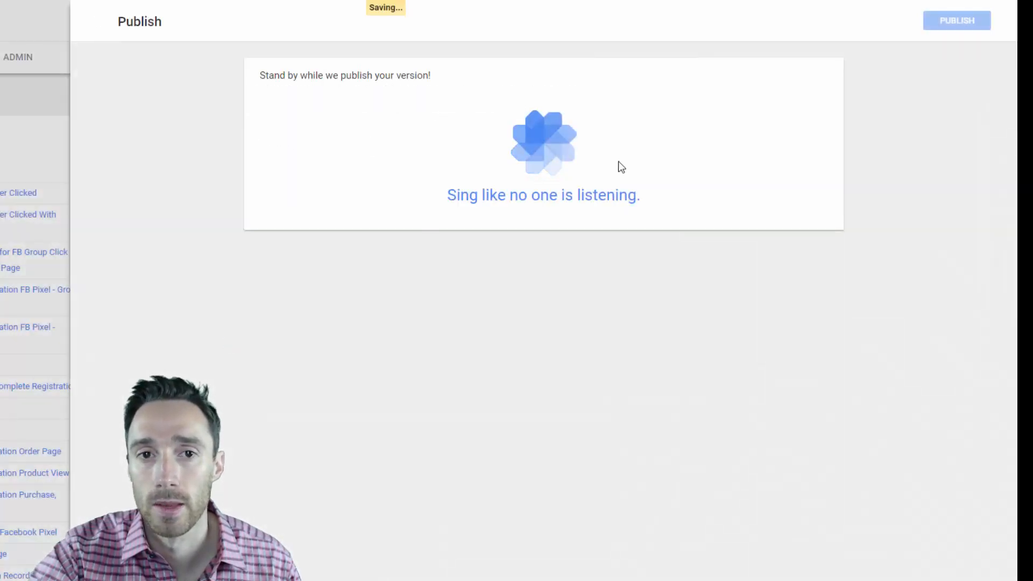